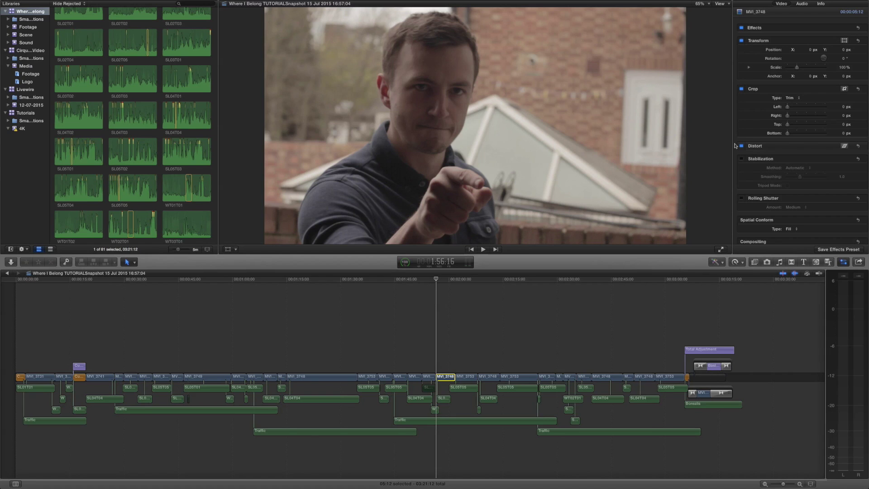
# Step: Drag Magic Bullet Film from the Magic Bullet Suite effects onto clip MVI_3748
pyautogui.click(755, 262)
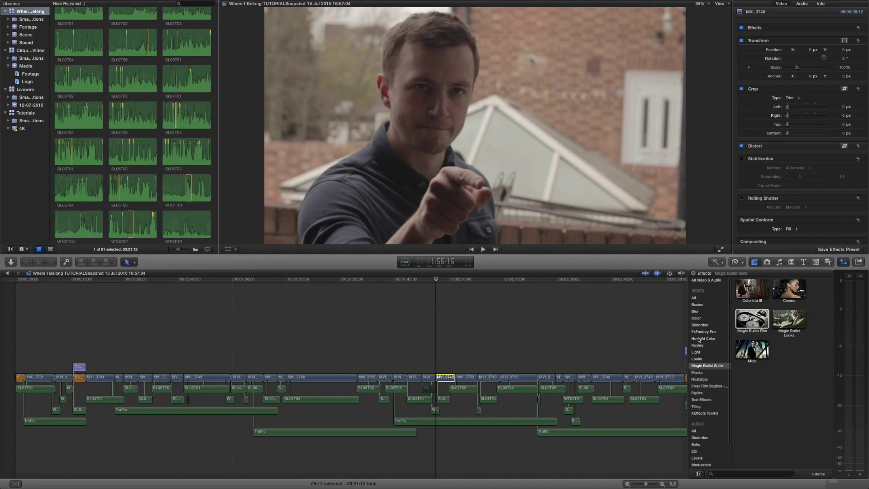
pyautogui.scroll(-1, 702, 346)
pyautogui.click(703, 364)
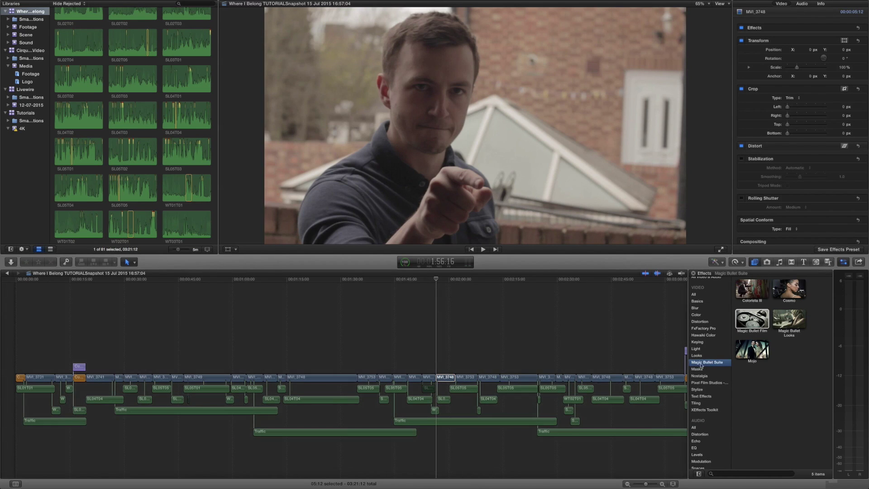
pyautogui.click(752, 323)
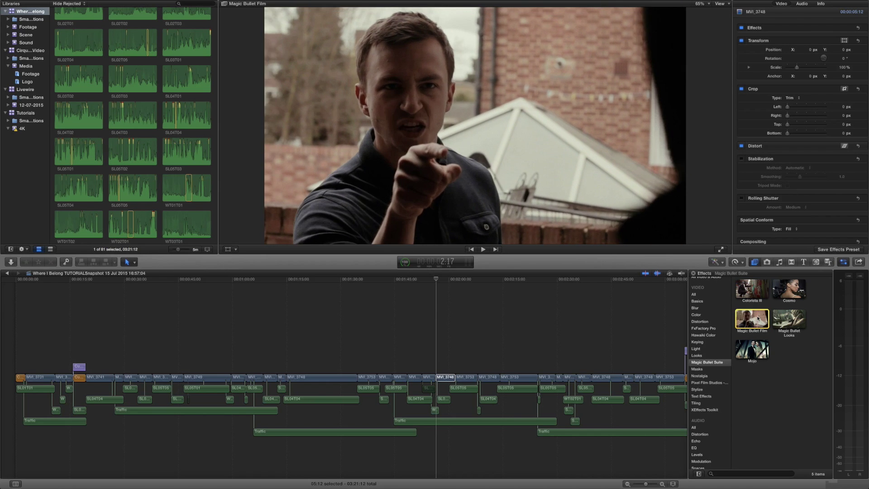
pyautogui.moveTo(754, 318); pyautogui.dragTo(440, 379)
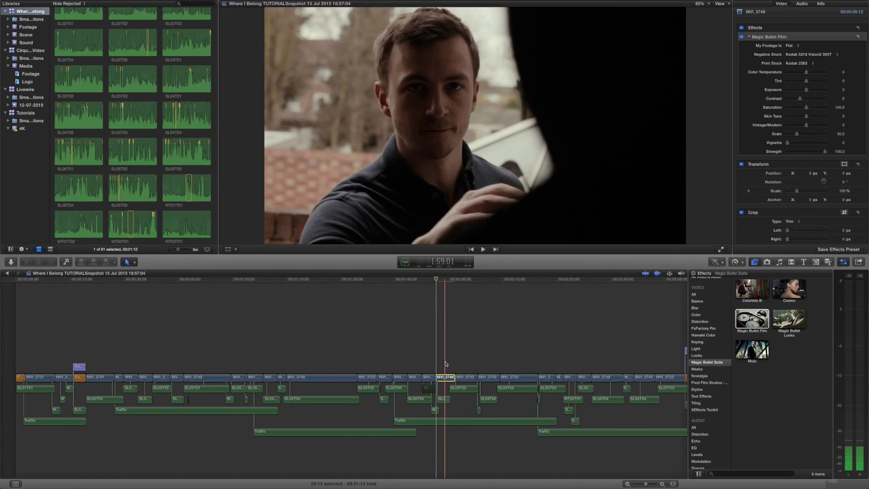
# Step: Move the playhead a few frames later in MVI_3748 to evaluate the film look
pyautogui.click(443, 283)
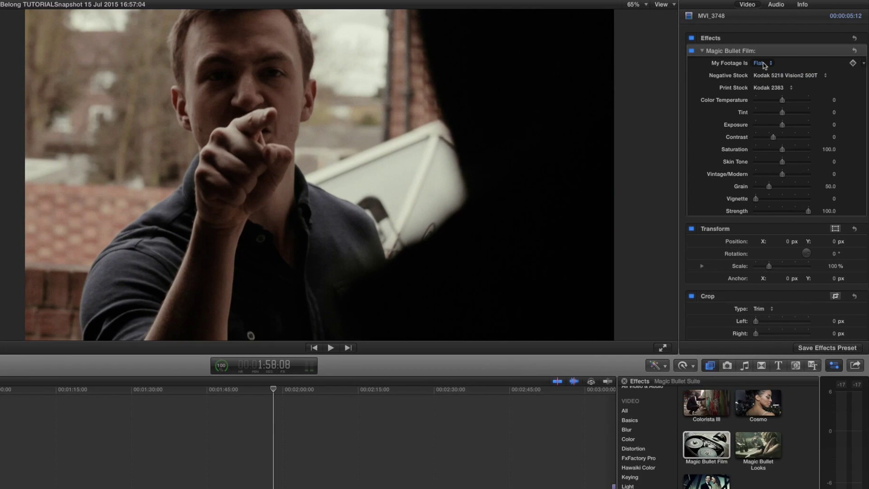
pyautogui.click(764, 64)
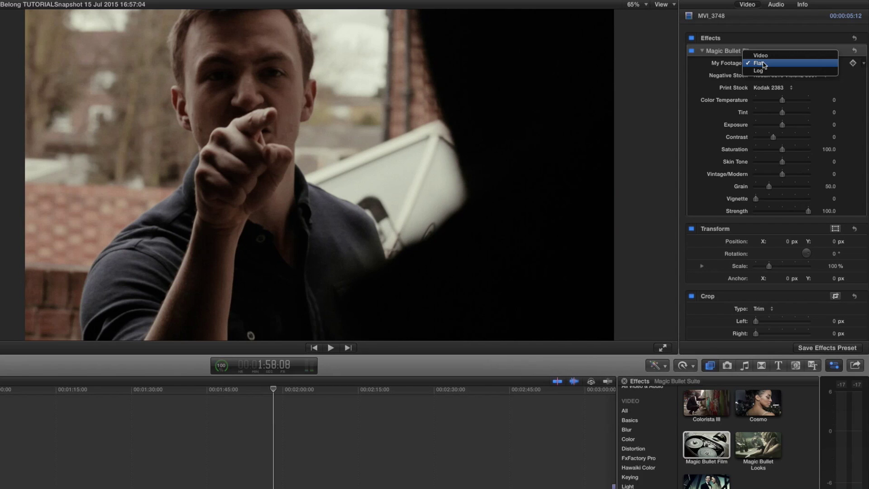
pyautogui.click(763, 65)
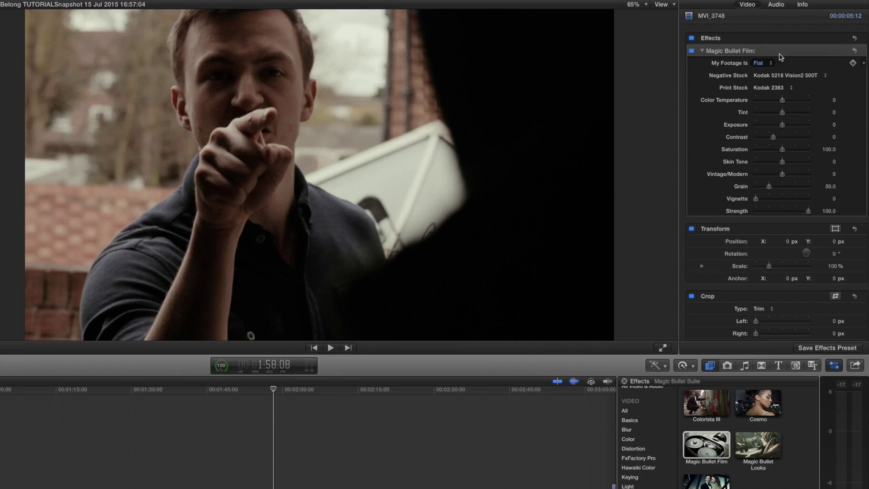
# Step: Keep the Kodak 5218 Vision2 500T negative and change the print stock from Kodak 2383 to Kodak 2395
pyautogui.click(783, 80)
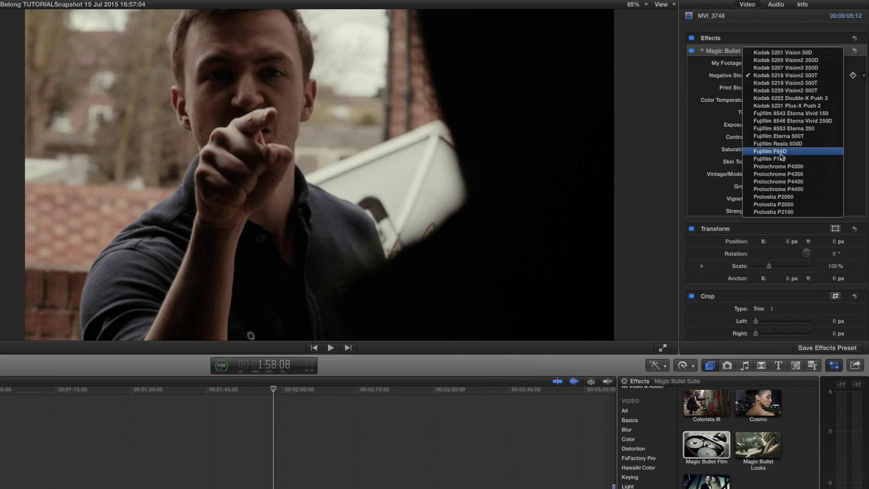
pyautogui.click(794, 76)
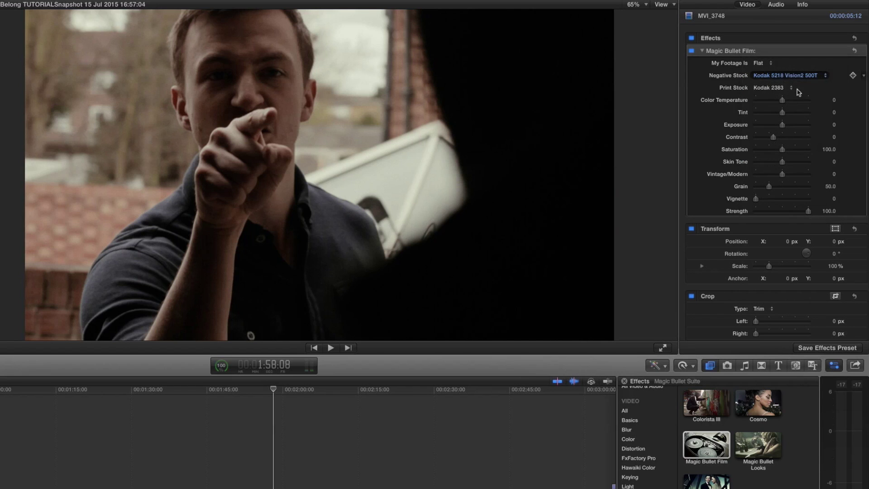
pyautogui.click(779, 89)
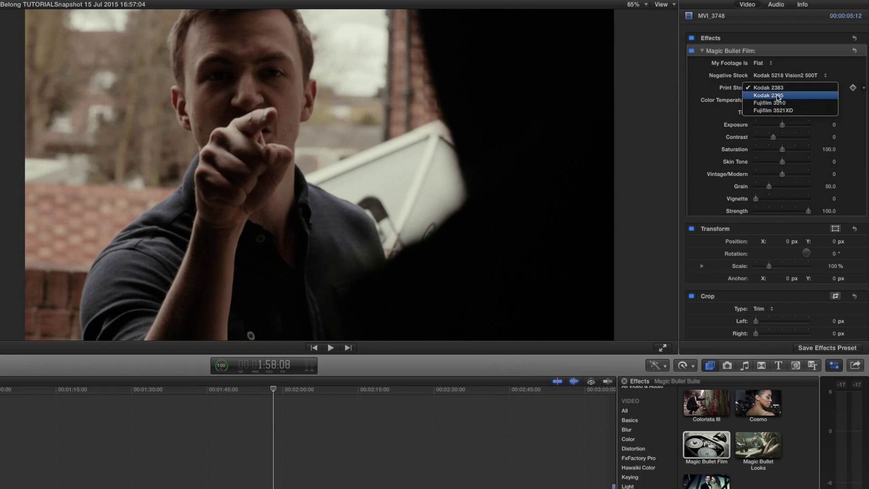
pyautogui.click(776, 96)
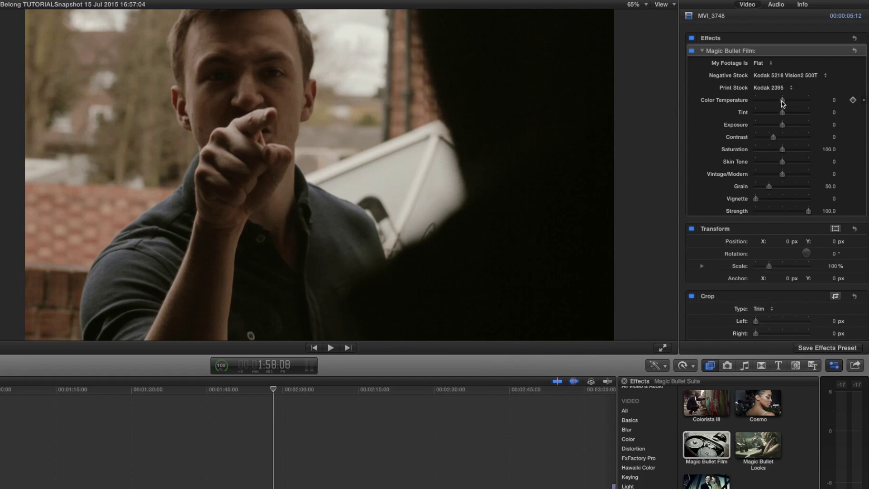
# Step: Set Magic Bullet Film Color Temperature -44, Tint -4, Exposure 0 and Contrast -13
pyautogui.moveTo(783, 103)
pyautogui.mouseDown()
pyautogui.moveTo(804, 102)
pyautogui.moveTo(765, 102)
pyautogui.moveTo(819, 103)
pyautogui.moveTo(770, 108)
pyautogui.mouseUp()
pyautogui.moveTo(783, 115)
pyautogui.mouseDown()
pyautogui.moveTo(775, 115)
pyautogui.moveTo(803, 116)
pyautogui.moveTo(775, 116)
pyautogui.moveTo(782, 116)
pyautogui.mouseUp()
pyautogui.moveTo(783, 126); pyautogui.dragTo(783, 126)
pyautogui.moveTo(775, 138)
pyautogui.mouseDown()
pyautogui.moveTo(783, 143)
pyautogui.moveTo(773, 143)
pyautogui.mouseUp()
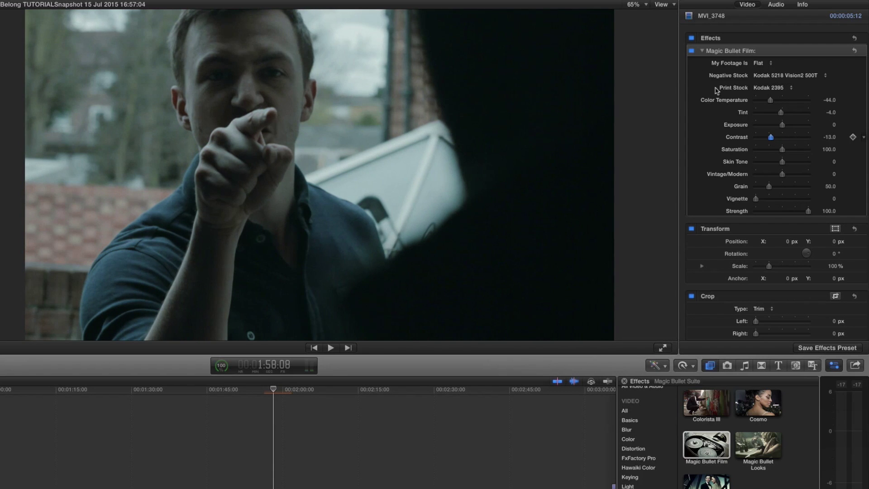
# Step: Show a Luma histogram in the video scopes and drop Magic Bullet Film Exposure to -3.0
pyautogui.click(667, 5)
pyautogui.click(688, 22)
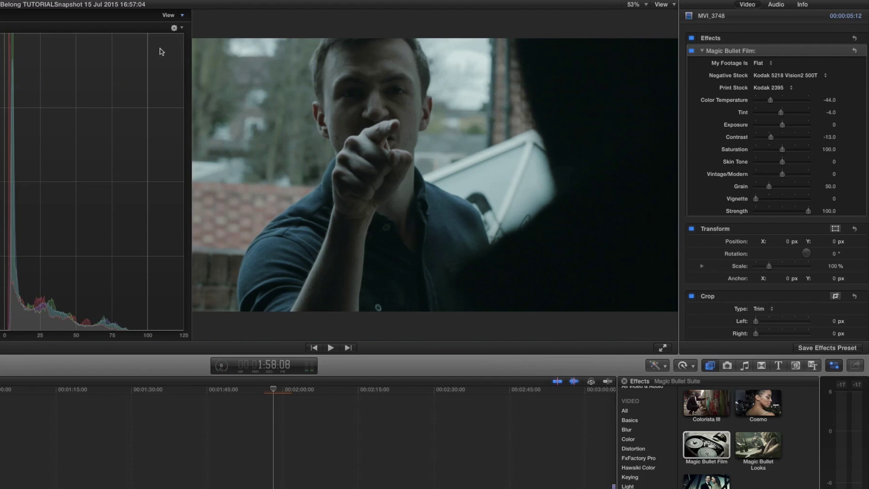
pyautogui.click(180, 29)
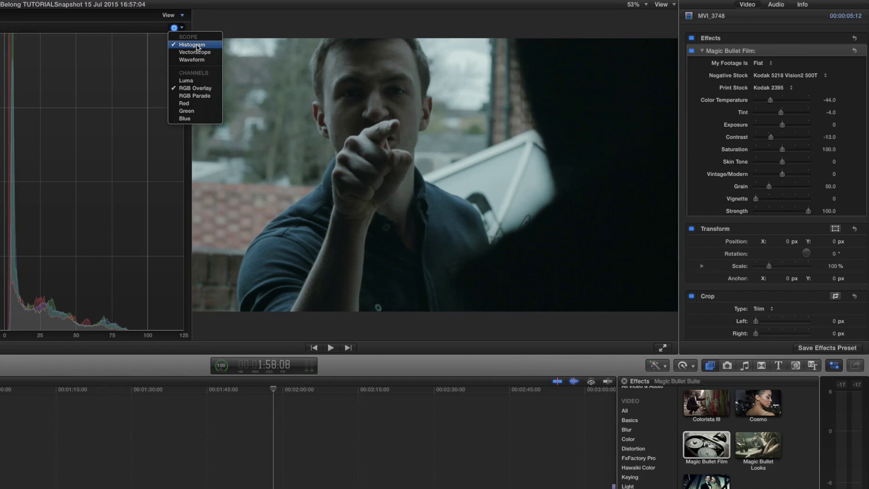
pyautogui.click(190, 80)
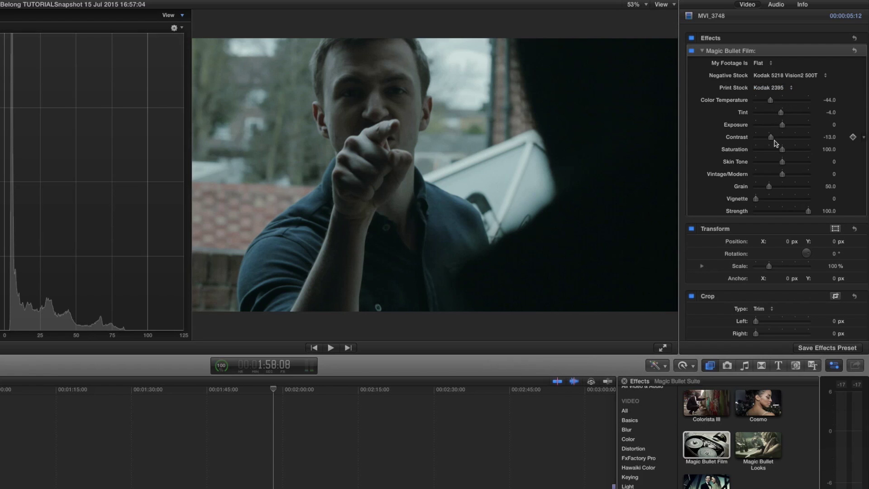
pyautogui.moveTo(783, 127); pyautogui.dragTo(775, 126)
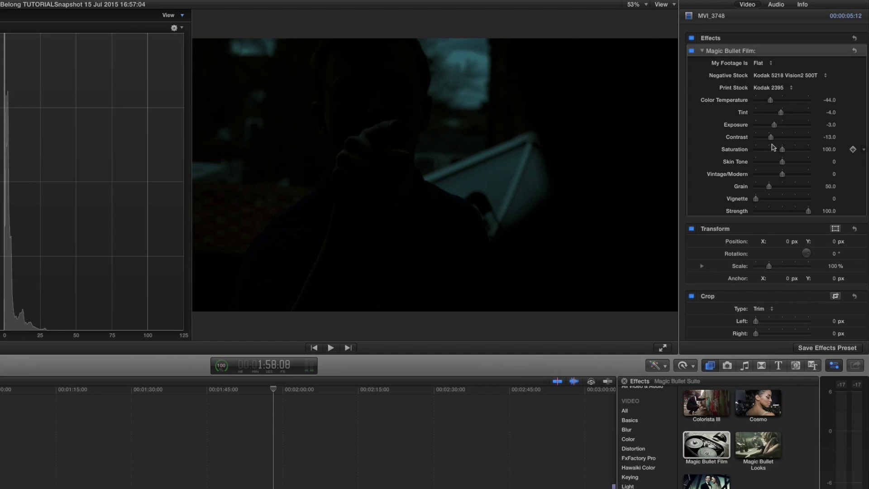
# Step: Return Exposure to 0 and bring Contrast from -13 up to 23.0
pyautogui.moveTo(774, 125); pyautogui.dragTo(783, 128)
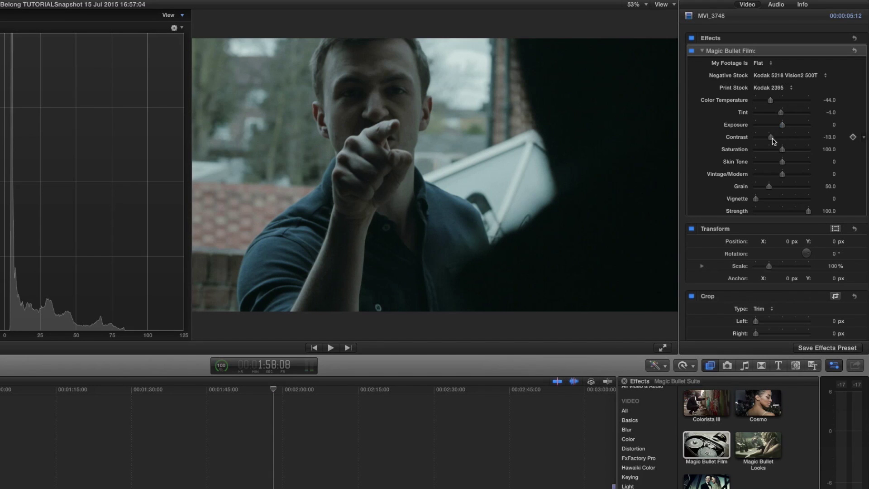
pyautogui.moveTo(771, 139); pyautogui.dragTo(773, 139)
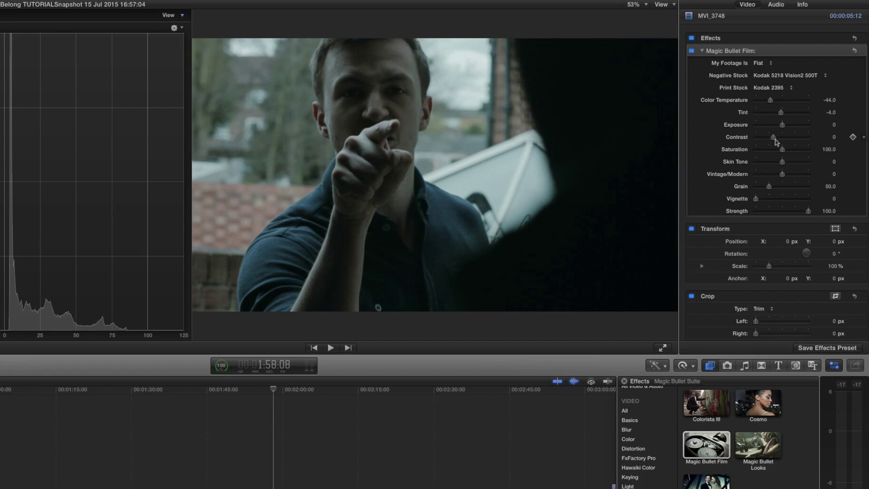
pyautogui.moveTo(775, 139); pyautogui.dragTo(779, 140)
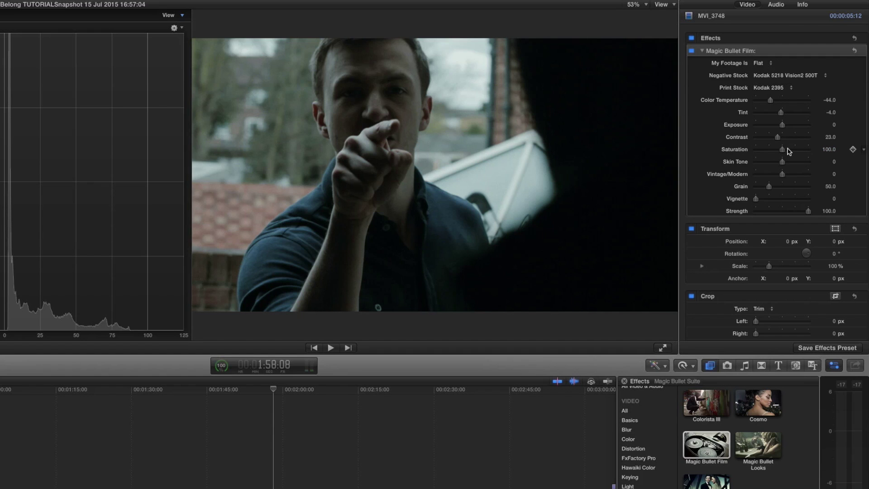
# Step: Lower Saturation to 80.0, leaving the negative stock at Kodak 5218 Vision2 500T
pyautogui.moveTo(781, 151); pyautogui.dragTo(748, 153)
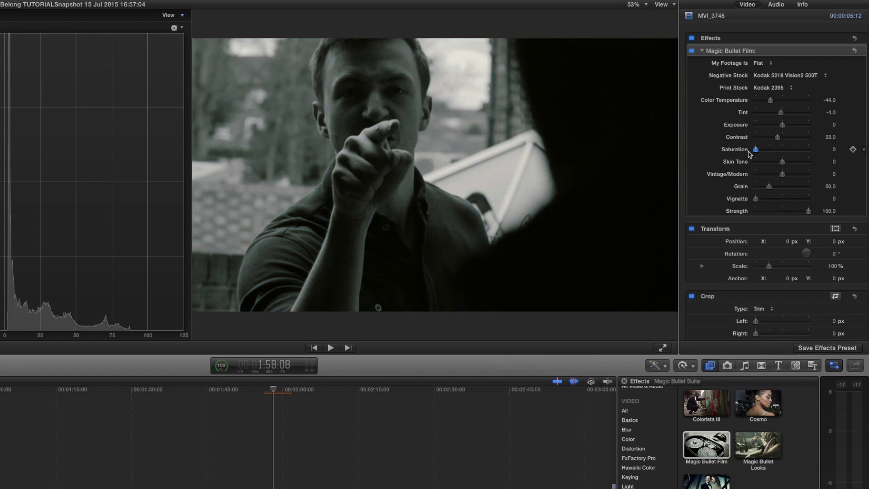
pyautogui.click(786, 76)
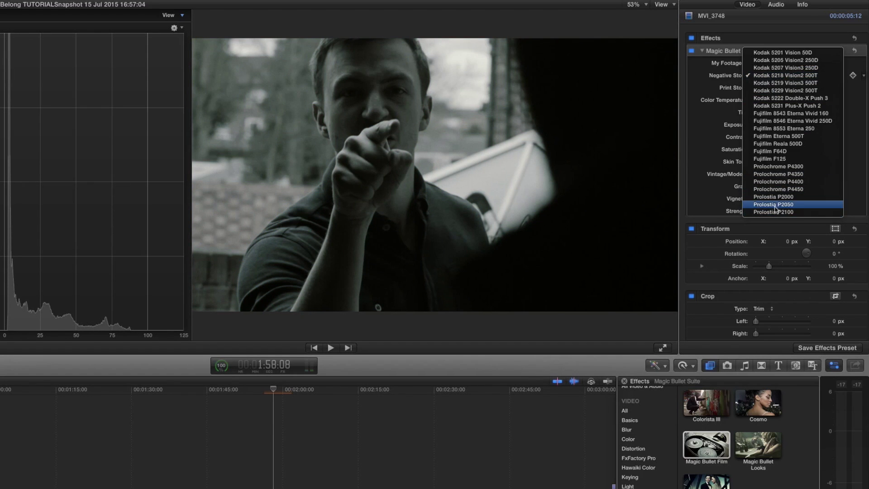
pyautogui.click(693, 158)
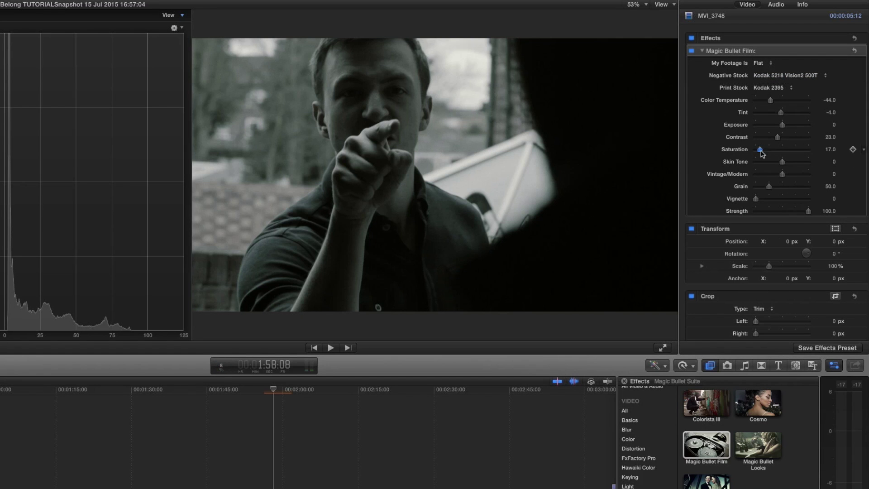
pyautogui.moveTo(760, 150); pyautogui.dragTo(775, 151)
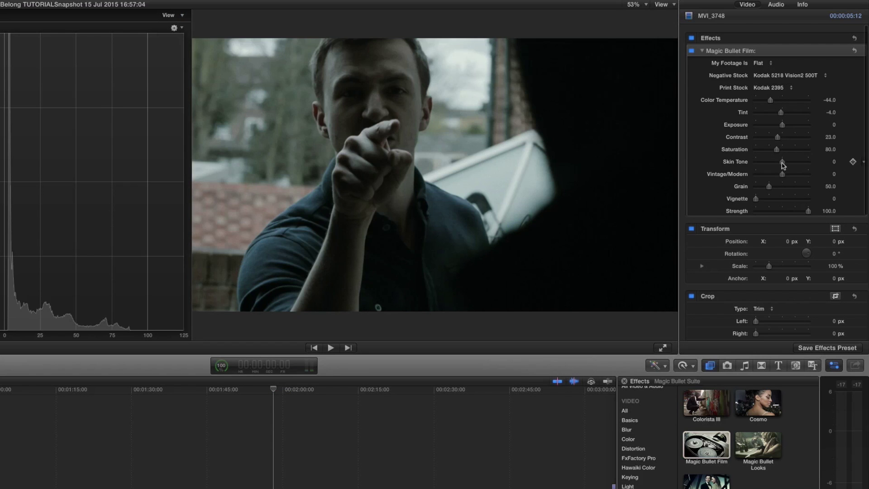
pyautogui.moveTo(782, 161)
pyautogui.mouseDown()
pyautogui.moveTo(768, 166)
pyautogui.moveTo(783, 163)
pyautogui.mouseUp()
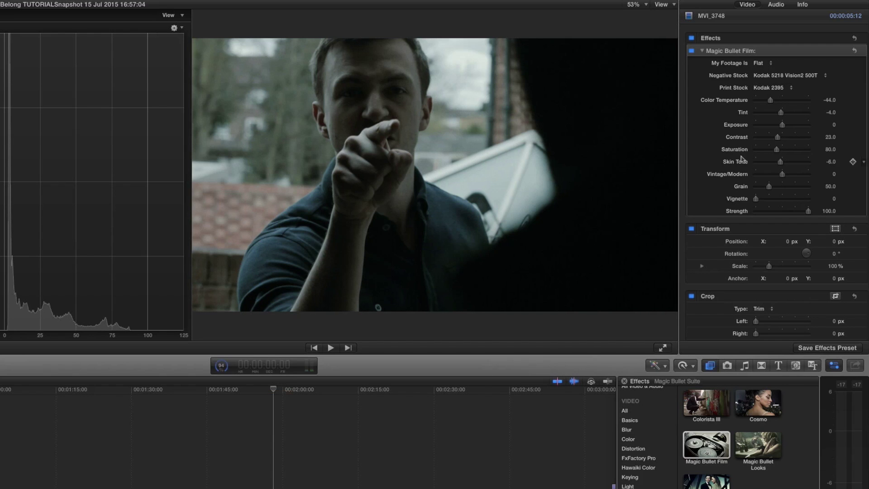
pyautogui.moveTo(780, 162)
pyautogui.mouseDown()
pyautogui.moveTo(794, 165)
pyautogui.moveTo(782, 166)
pyautogui.mouseUp()
# Step: Preview both Vintage/Modern extremes, then settle the slider at -19.0
pyautogui.moveTo(783, 175); pyautogui.dragTo(824, 179)
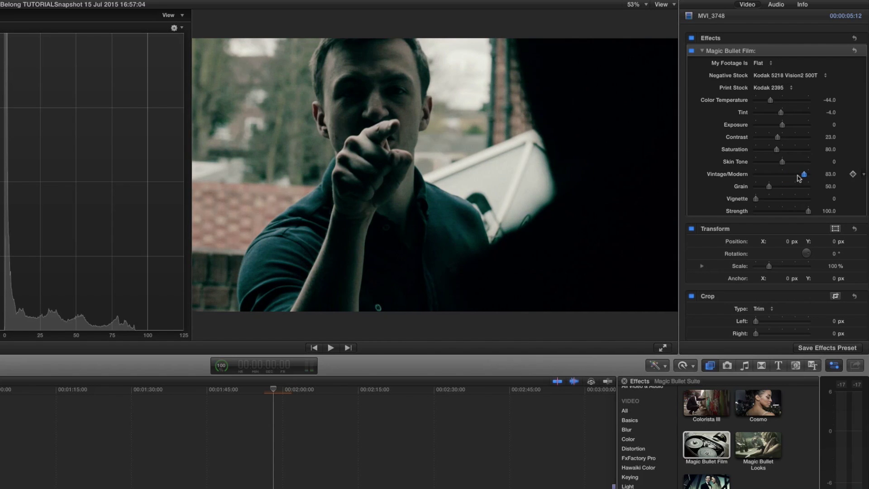
pyautogui.moveTo(808, 174); pyautogui.dragTo(750, 174)
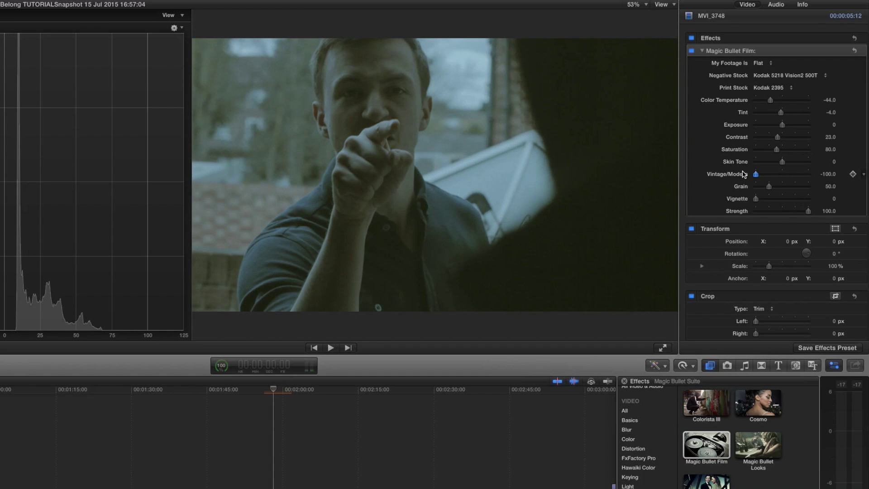
pyautogui.moveTo(755, 174); pyautogui.dragTo(778, 178)
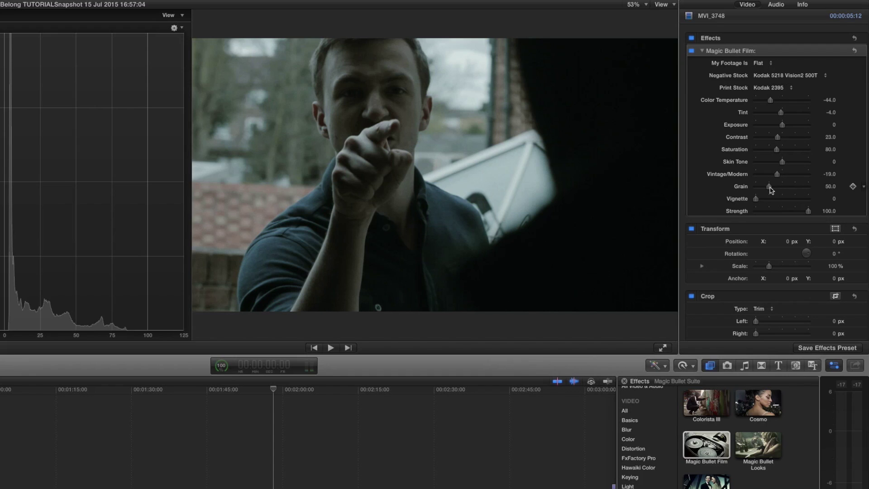
# Step: Raise the Magic Bullet Film Grain slider in two drags to 176.0
pyautogui.moveTo(772, 190); pyautogui.dragTo(804, 175)
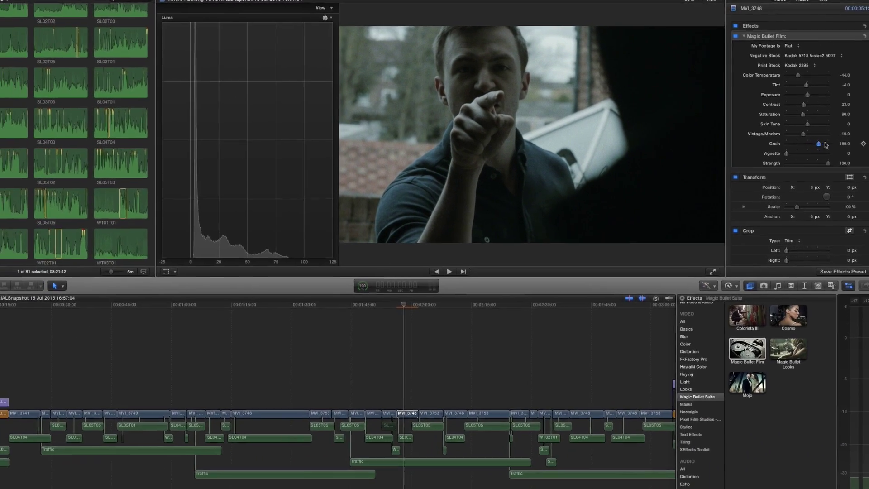
pyautogui.moveTo(826, 145); pyautogui.dragTo(821, 138)
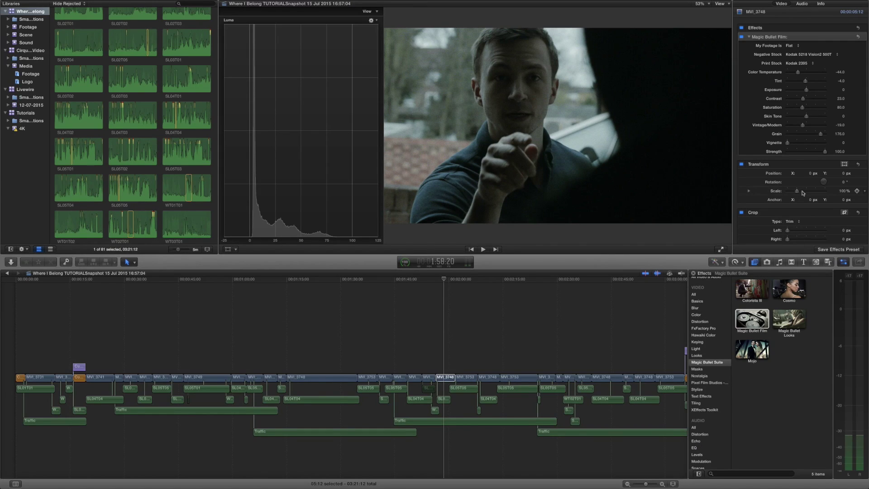
pyautogui.click(796, 144)
pyautogui.moveTo(797, 144); pyautogui.dragTo(782, 146)
pyautogui.moveTo(824, 153); pyautogui.dragTo(766, 151)
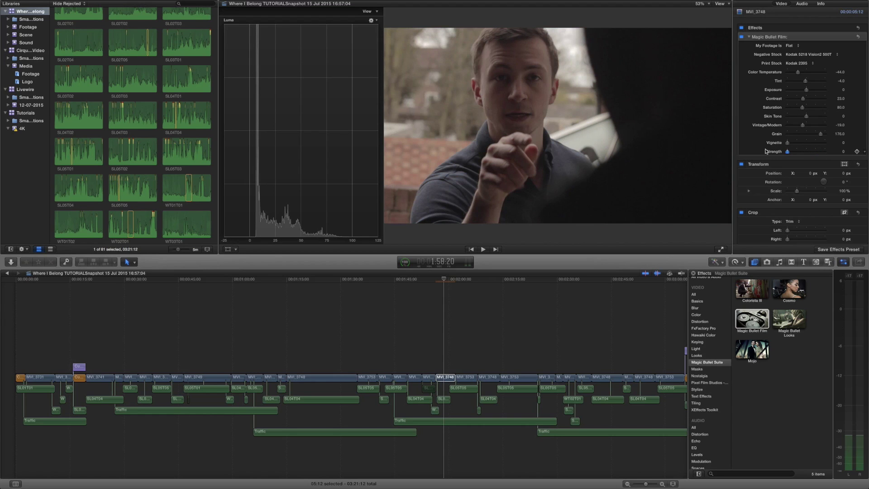
pyautogui.click(742, 39)
pyautogui.moveTo(788, 153); pyautogui.dragTo(838, 156)
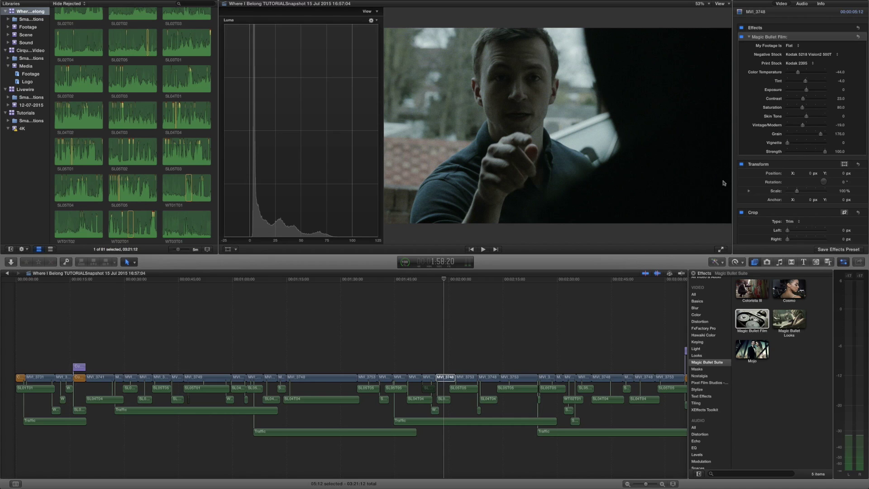